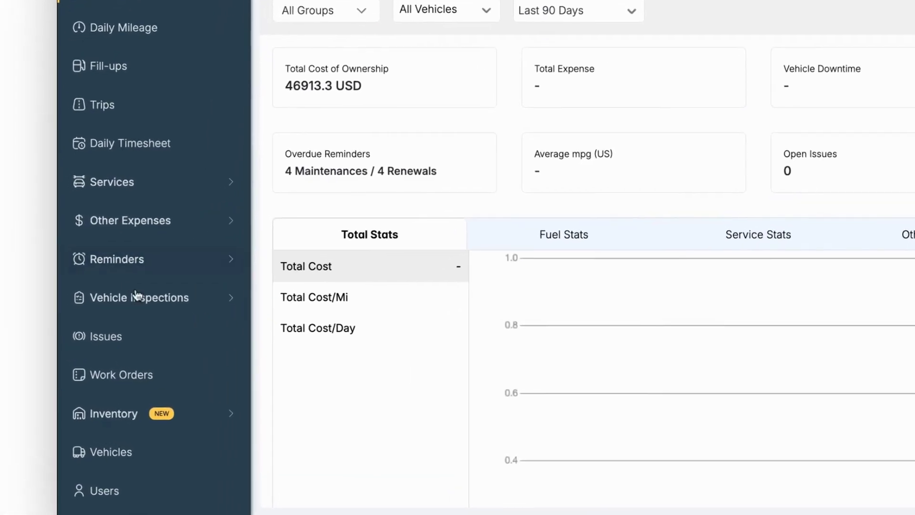
Open the Inspection Tasks list under Vehicle Inspections in the sidebar
{"action": "left_click", "coordinate": [138, 298]}
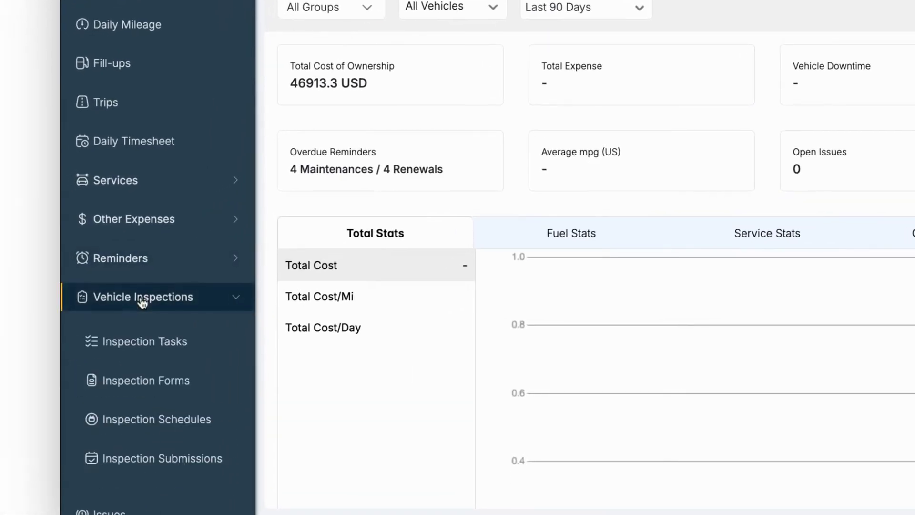
{"action": "left_click", "coordinate": [140, 341]}
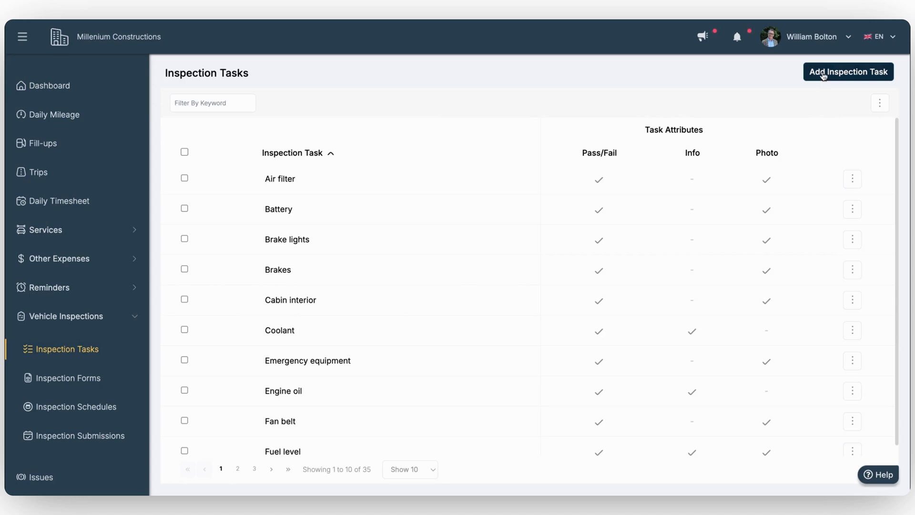
Start a new inspection task named 'Check LIghts & Signals' with Pass/Fail enabled
{"action": "left_click", "coordinate": [823, 75]}
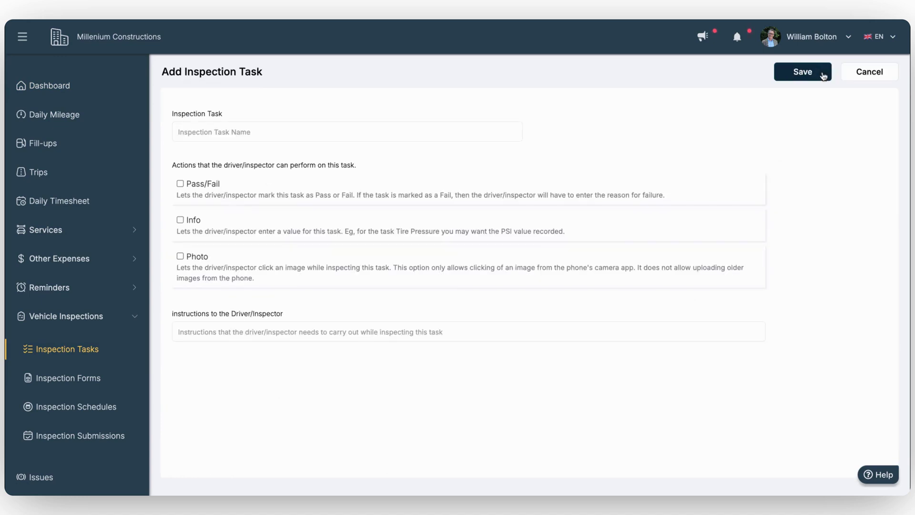
{"action": "type", "text": "Check Ll"}
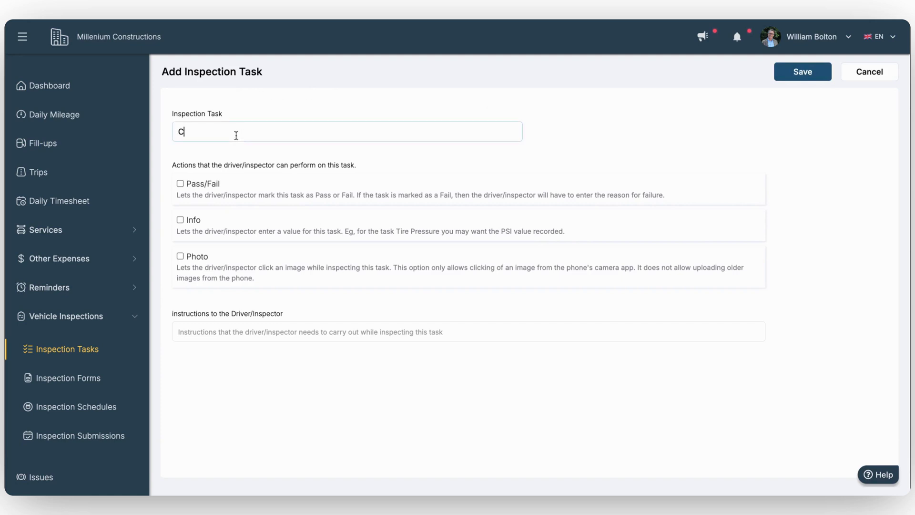
{"action": "type", "text": "ght"}
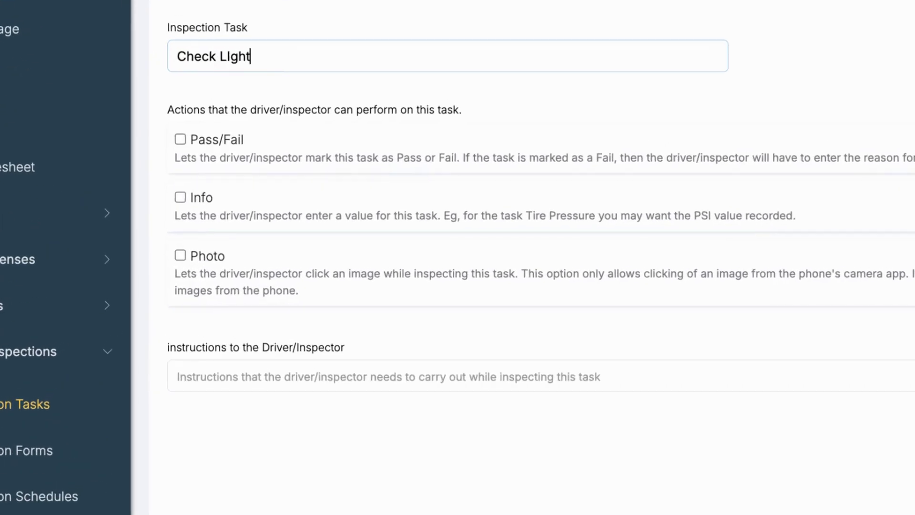
{"action": "type", "text": "s & Signals"}
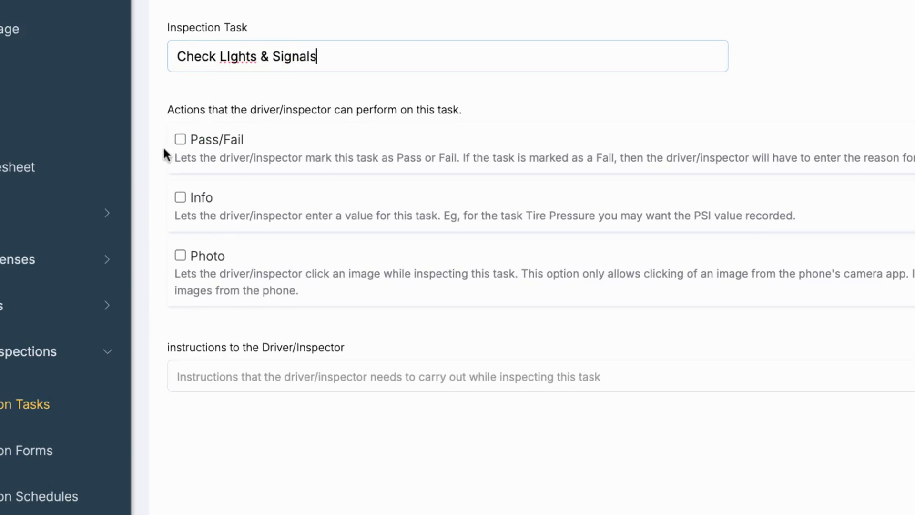
{"action": "left_click", "coordinate": [180, 140]}
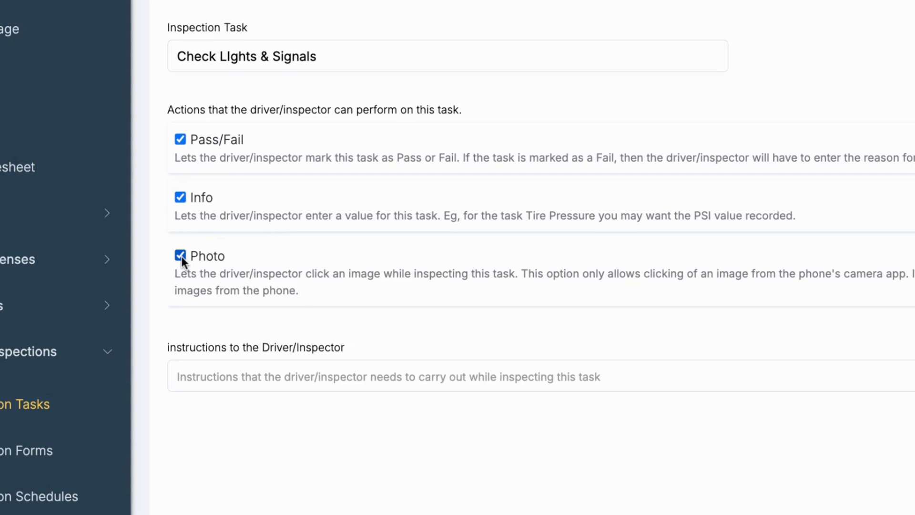
Paste the driver instructions, replace the 'Lights and signals:' prefix with 'Check', and save the task
{"action": "left_click", "coordinate": [217, 376]}
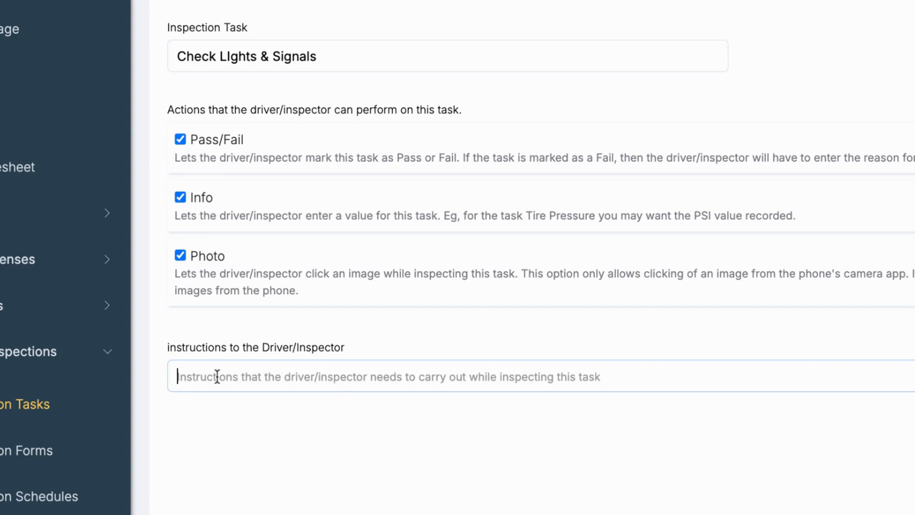
{"action": "type", "text": "Lights and signals: Headlights, high beams, brake lights, hazard and turn signals."}
{"action": "left_click_drag", "start_coordinate": [294, 376], "coordinate": [171, 382]}
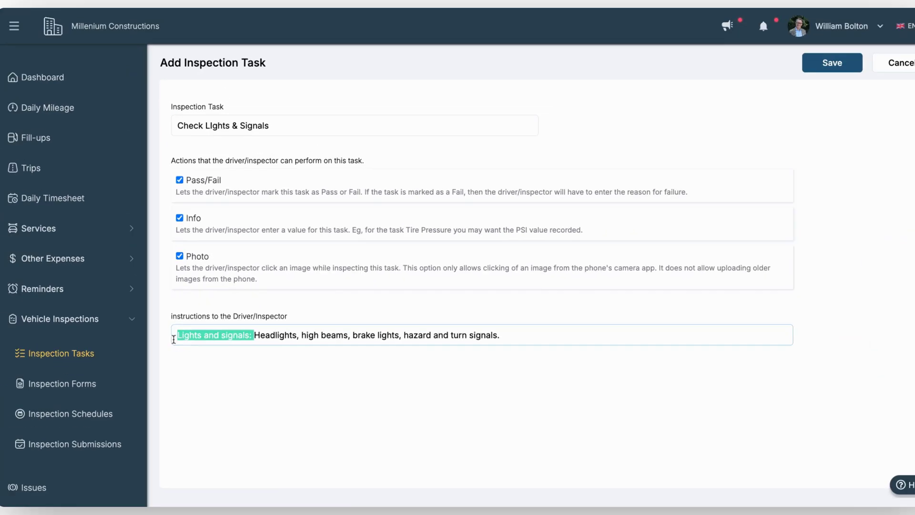
{"action": "type", "text": "Check"}
{"action": "left_click", "coordinate": [462, 337]}
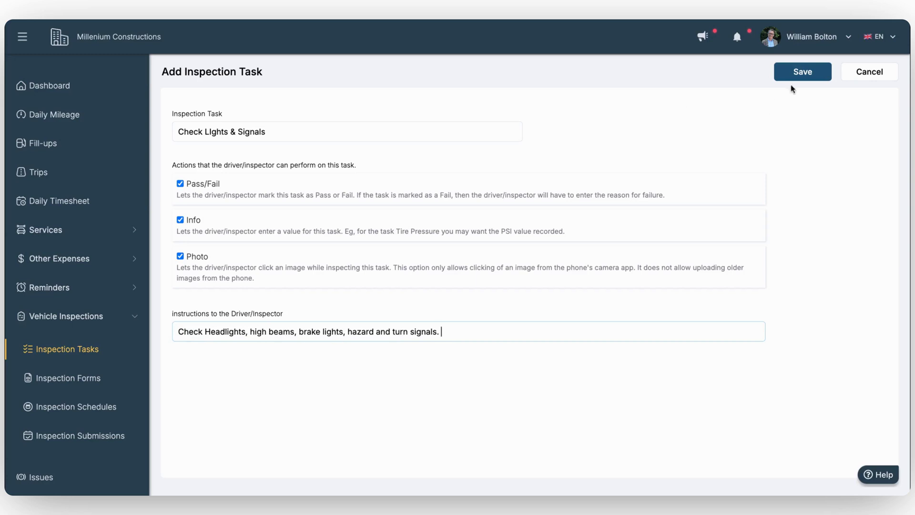
{"action": "left_click", "coordinate": [800, 72]}
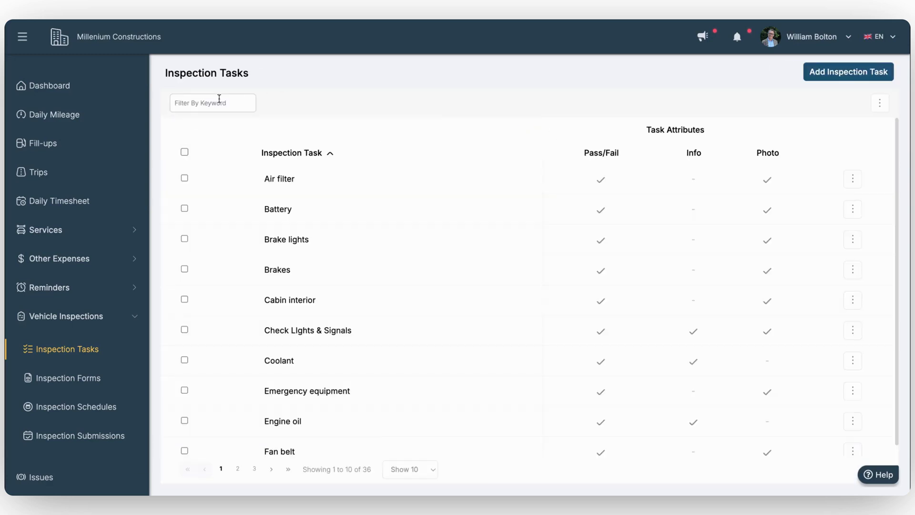
Filter the task list by 'Check' to confirm the new task, then go to Inspection Forms
{"action": "left_click", "coordinate": [218, 98]}
{"action": "type", "text": "Check"}
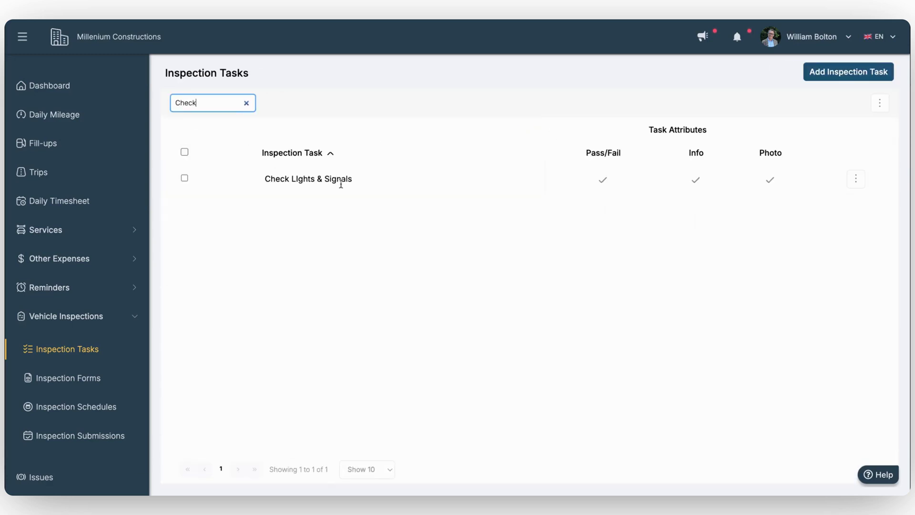
{"action": "left_click", "coordinate": [91, 381]}
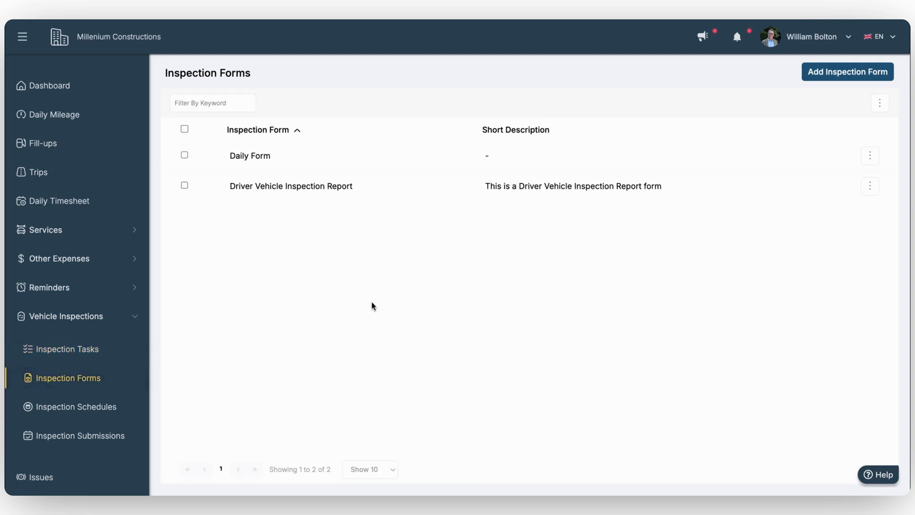
Create a new inspection form named 'Daily Pre-Trip Inspection Form' that requires a signature
{"action": "left_click", "coordinate": [847, 71]}
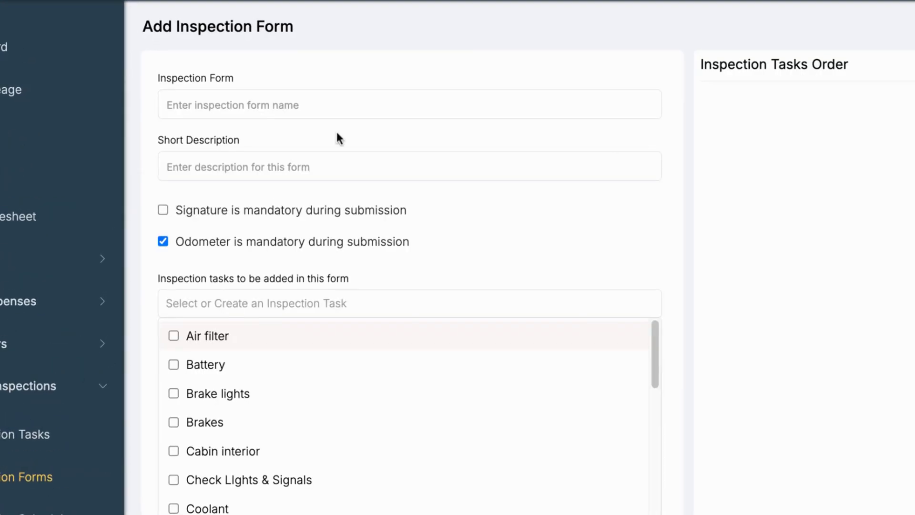
{"action": "left_click", "coordinate": [297, 103]}
{"action": "type", "text": "Daily "}
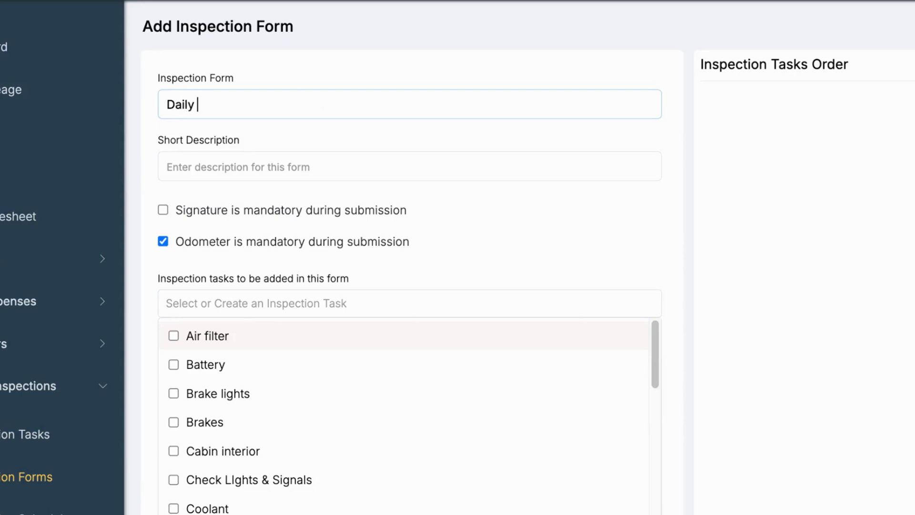
{"action": "type", "text": "Pre-Trip Inspection "}
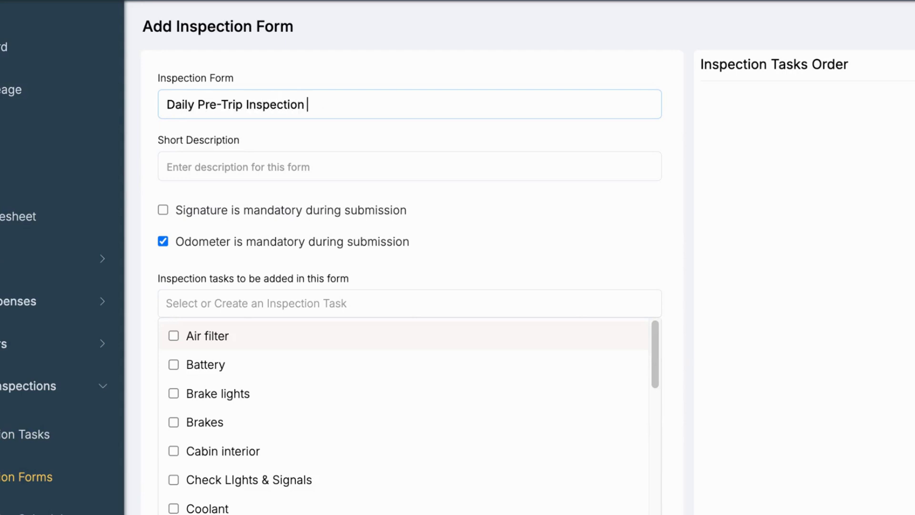
{"action": "type", "text": "Form"}
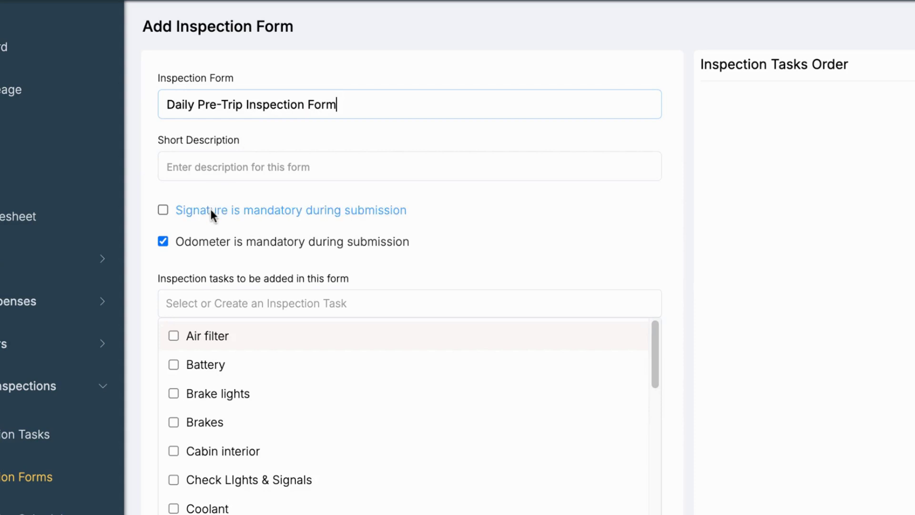
{"action": "left_click", "coordinate": [211, 212]}
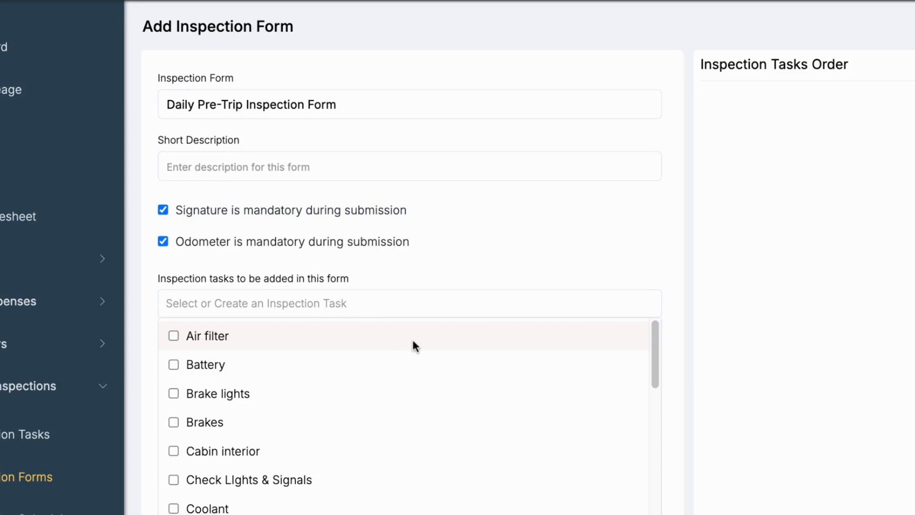
Add Check LIghts & Signals, Brakes, Fuel level, Horn and vehicle-safety tasks, move Fuel level first, and save
{"action": "left_click", "coordinate": [286, 308]}
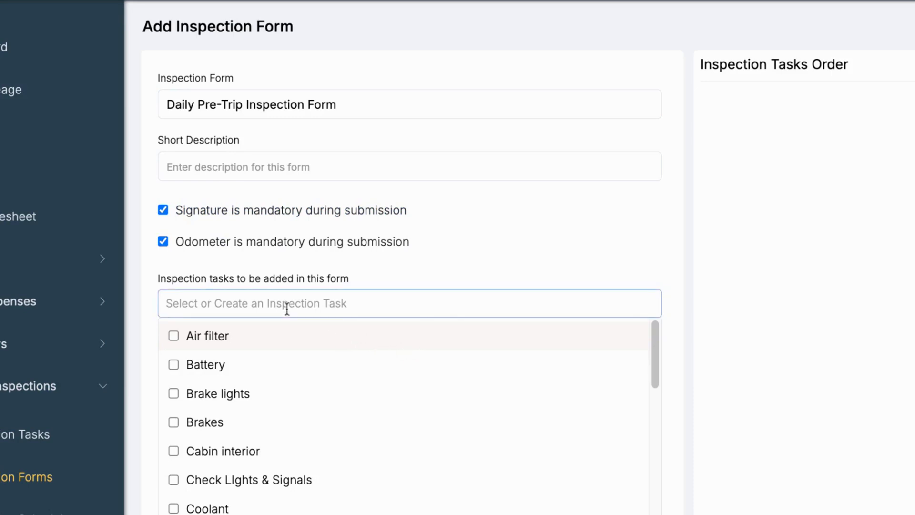
{"action": "type", "text": "Ch"}
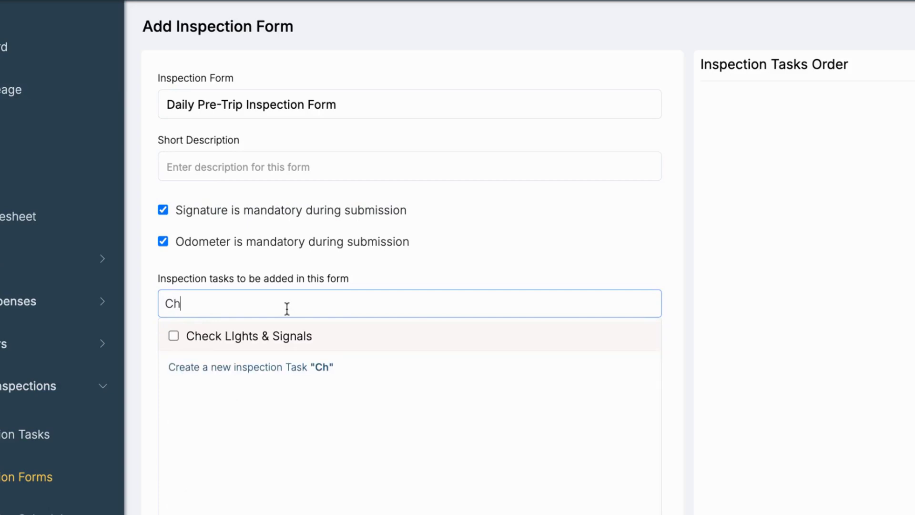
{"action": "left_click", "coordinate": [176, 335]}
{"action": "left_click", "coordinate": [180, 354]}
{"action": "scroll", "coordinate": [184, 384], "scroll_direction": "down", "scroll_amount": 3}
{"action": "left_click", "coordinate": [183, 353]}
{"action": "scroll", "coordinate": [184, 387], "scroll_direction": "down", "scroll_amount": 1}
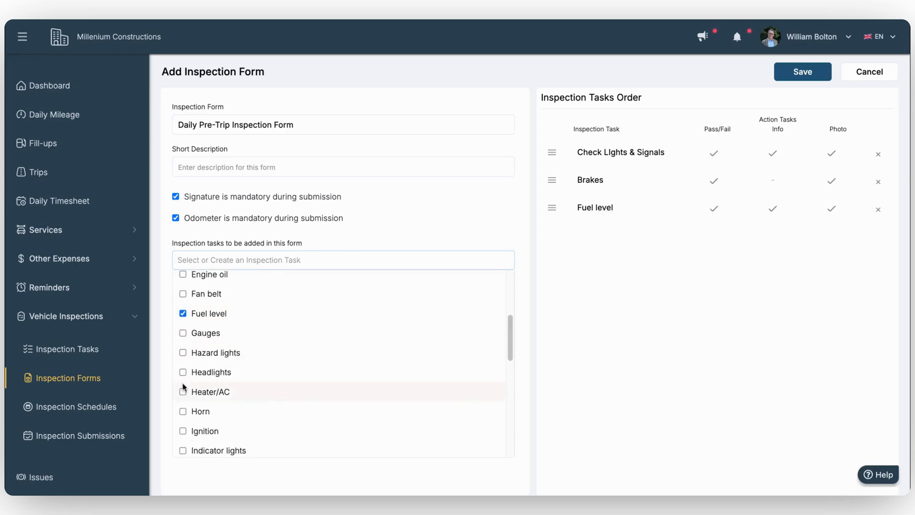
{"action": "scroll", "coordinate": [184, 386], "scroll_direction": "down", "scroll_amount": 1}
{"action": "left_click", "coordinate": [183, 388]}
{"action": "scroll", "coordinate": [260, 386], "scroll_direction": "down", "scroll_amount": 3}
{"action": "left_click", "coordinate": [183, 392]}
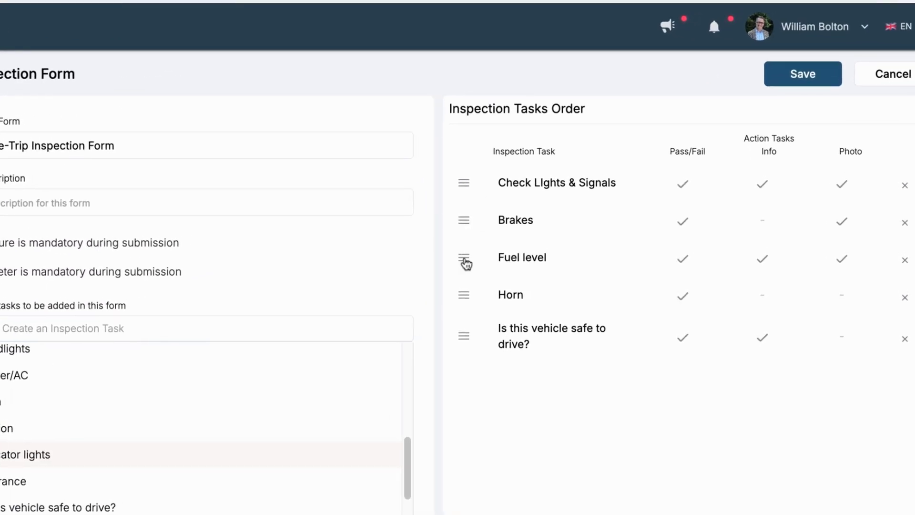
{"action": "left_click_drag", "start_coordinate": [465, 263], "coordinate": [467, 188]}
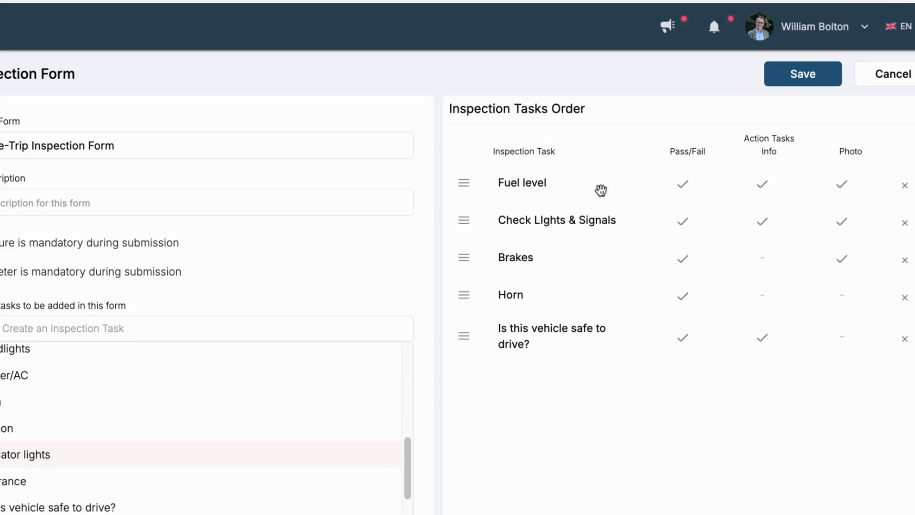
{"action": "left_click", "coordinate": [810, 69]}
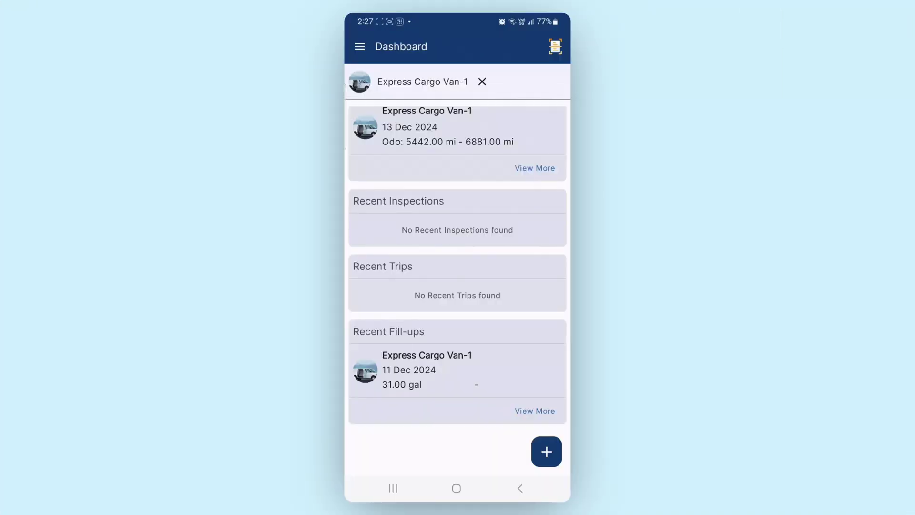
Start a new mobile inspection for Express Cargo Van-1 using the Daily Form
{"action": "left_click", "coordinate": [546, 452]}
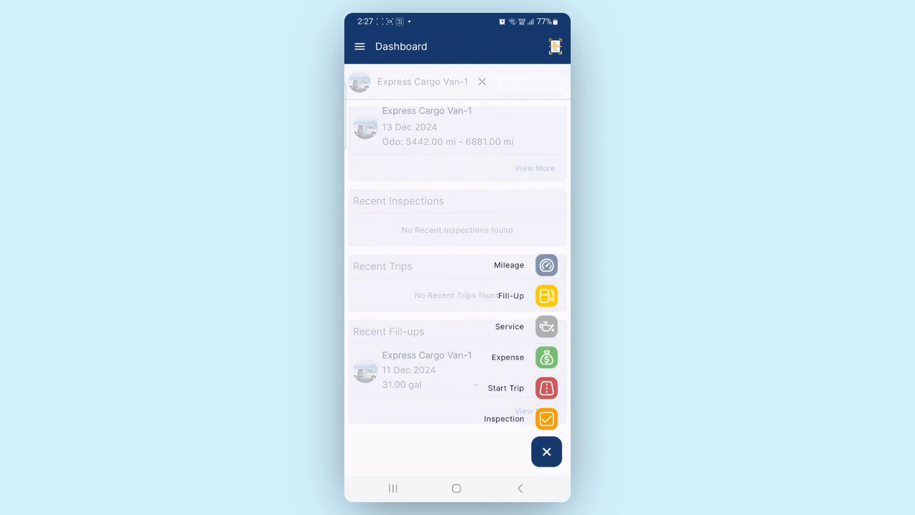
{"action": "left_click", "coordinate": [547, 418]}
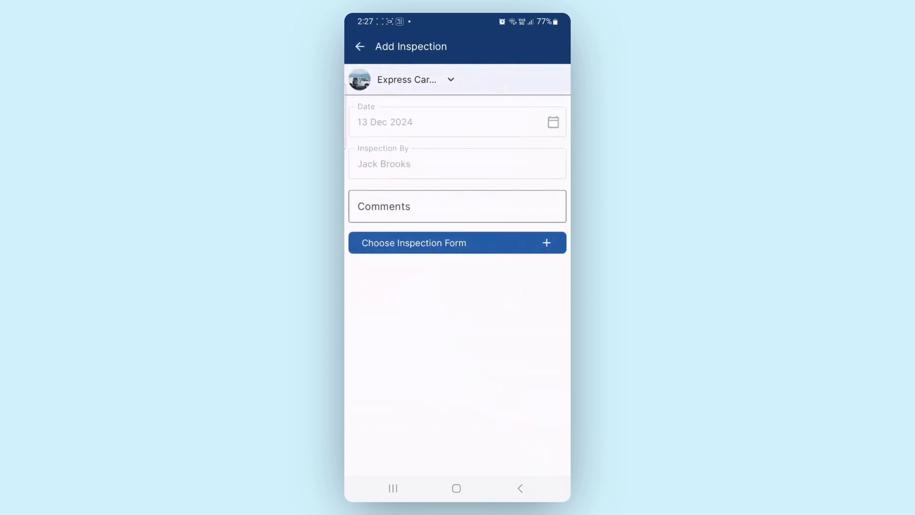
{"action": "left_click", "coordinate": [456, 242]}
{"action": "left_click", "coordinate": [385, 377]}
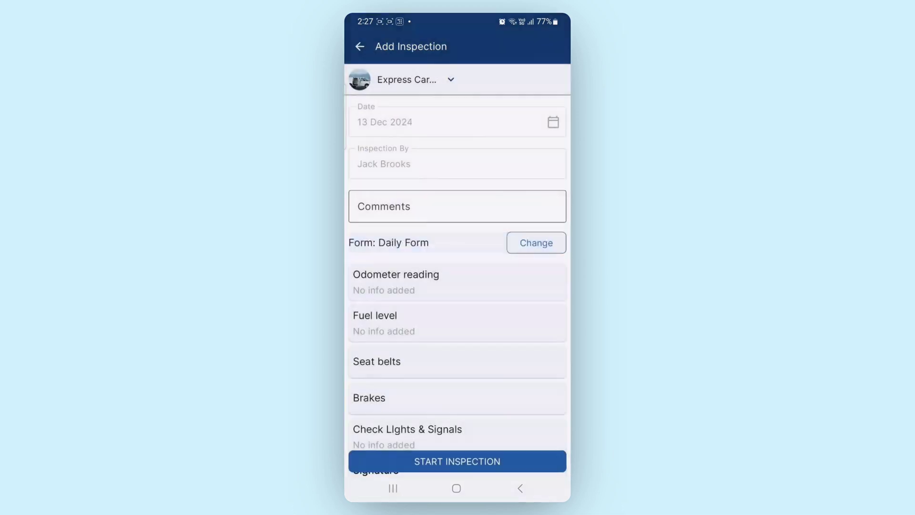
Enter odometer reading 6881 and pass Fuel level, Seat belts and Brakes
{"action": "left_click", "coordinate": [457, 461]}
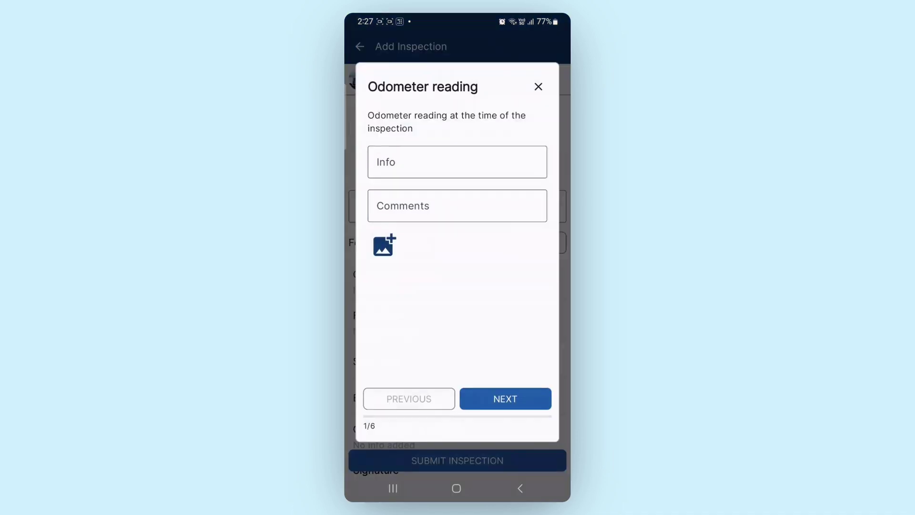
{"action": "left_click", "coordinate": [457, 162]}
{"action": "type", "text": "6881"}
{"action": "key", "text": "Return"}
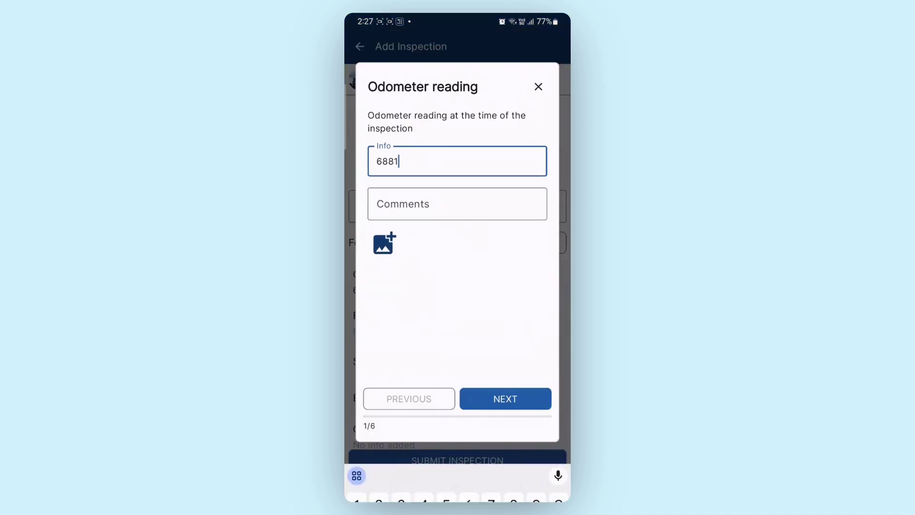
{"action": "left_click", "coordinate": [505, 398]}
{"action": "left_click", "coordinate": [410, 139]}
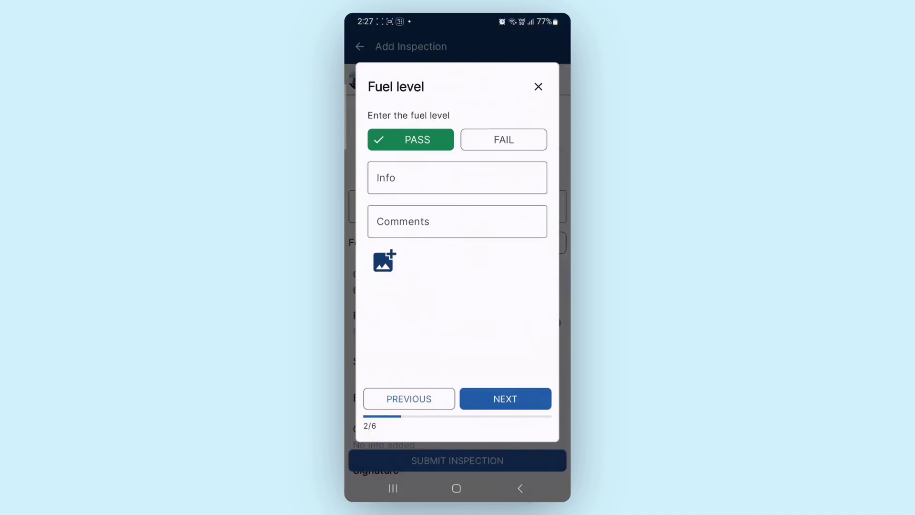
{"action": "left_click", "coordinate": [505, 399]}
{"action": "left_click", "coordinate": [411, 139]}
{"action": "left_click", "coordinate": [505, 398]}
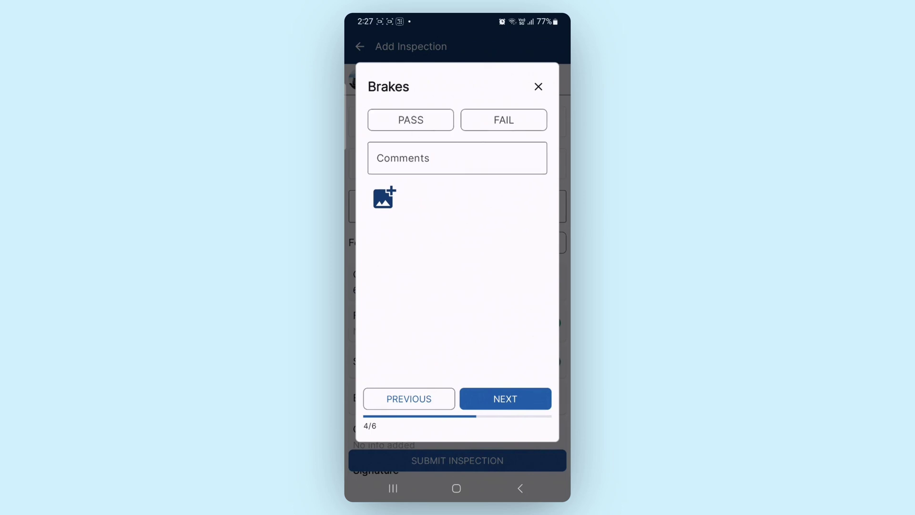
{"action": "left_click", "coordinate": [410, 119]}
Fail Check Lights & Signals with reason 'broken brake light' and attach a photo
{"action": "left_click", "coordinate": [505, 398]}
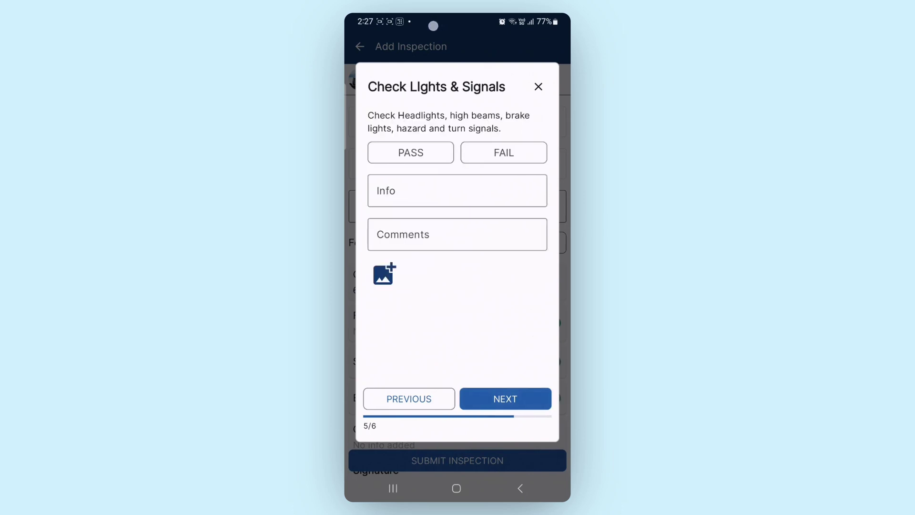
{"action": "left_click", "coordinate": [504, 153]}
{"action": "left_click", "coordinate": [457, 234]}
{"action": "type", "text": "br"}
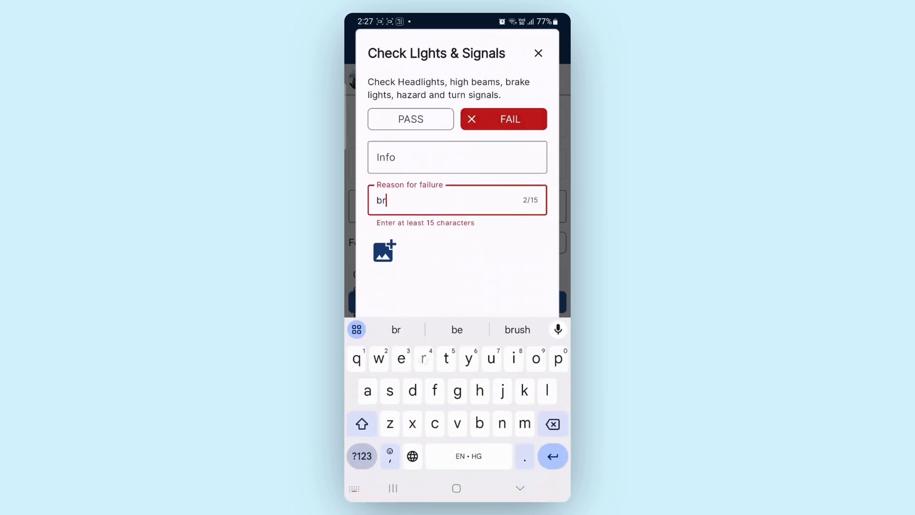
{"action": "type", "text": "oken brake light"}
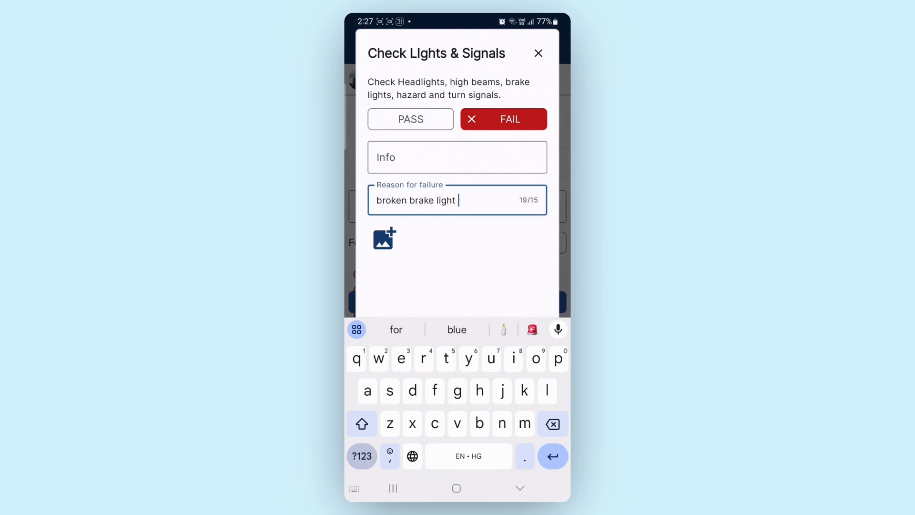
{"action": "left_click", "coordinate": [384, 238]}
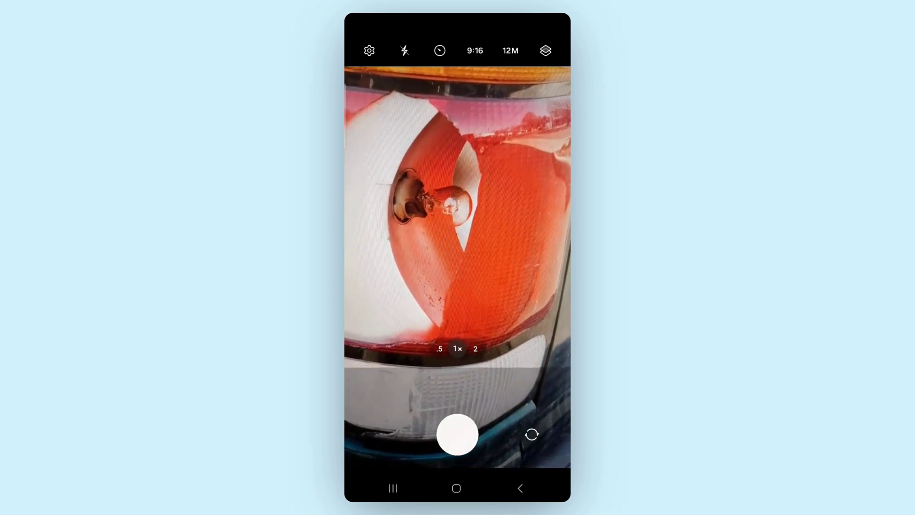
{"action": "left_click", "coordinate": [458, 434]}
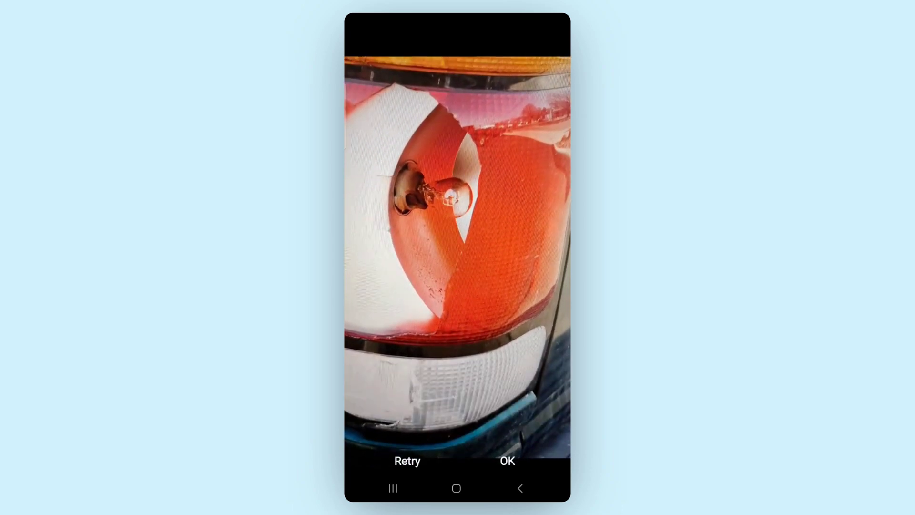
{"action": "left_click", "coordinate": [507, 460]}
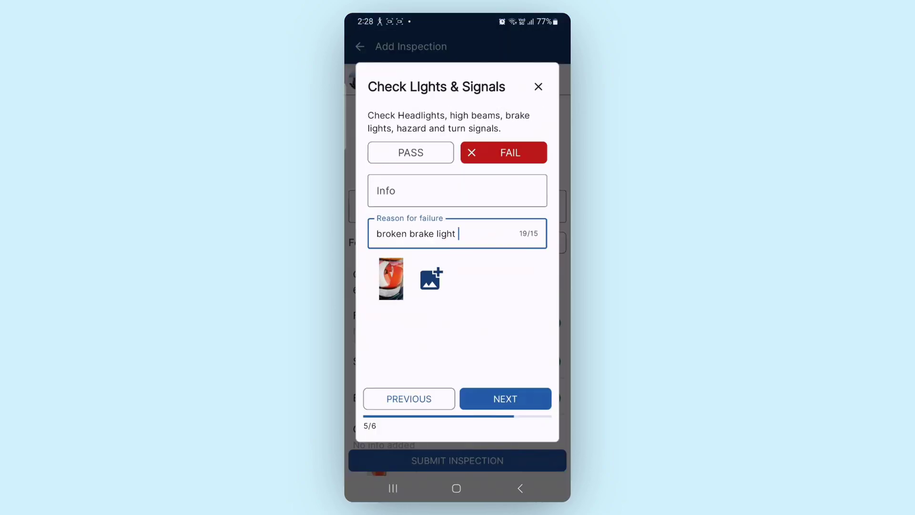
Sign the inspection and submit it
{"action": "left_click", "coordinate": [505, 398]}
{"action": "left_click_drag", "start_coordinate": [396, 173], "coordinate": [527, 184]}
{"action": "left_click", "coordinate": [505, 398]}
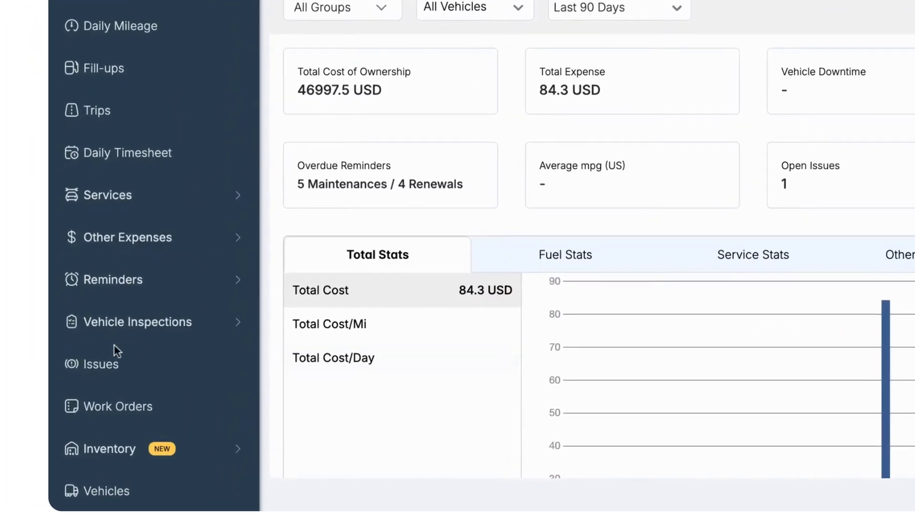
Open the Express Cargo Van-1 Daily Form submission from Inspection Submissions and review its details
{"action": "left_click", "coordinate": [114, 324]}
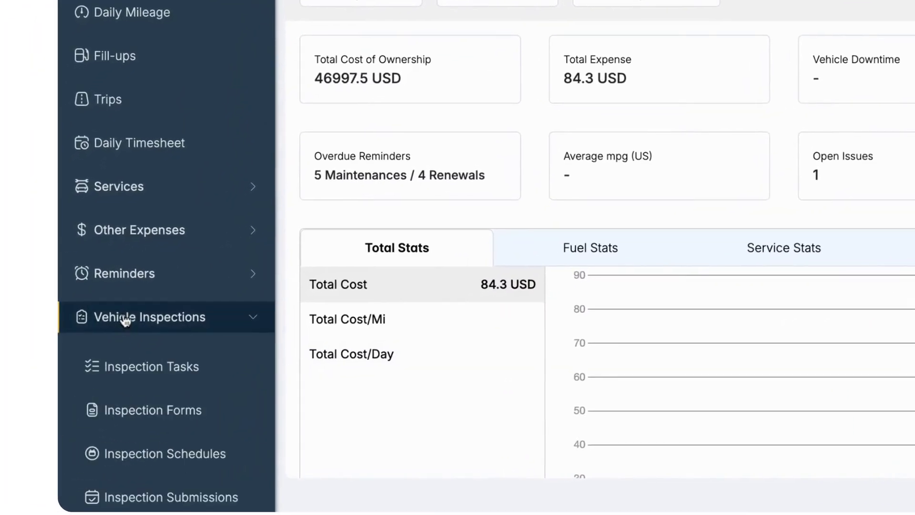
{"action": "scroll", "coordinate": [123, 318], "scroll_direction": "down", "scroll_amount": 3}
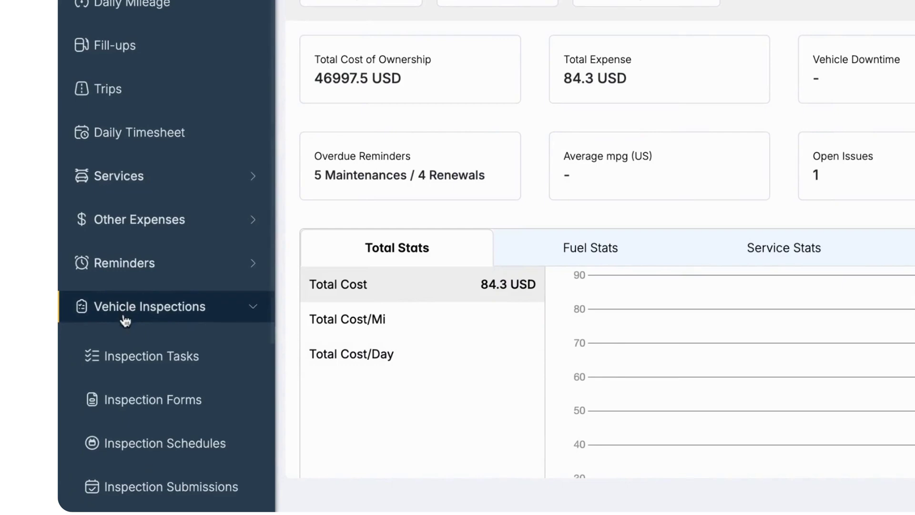
{"action": "left_click", "coordinate": [160, 398]}
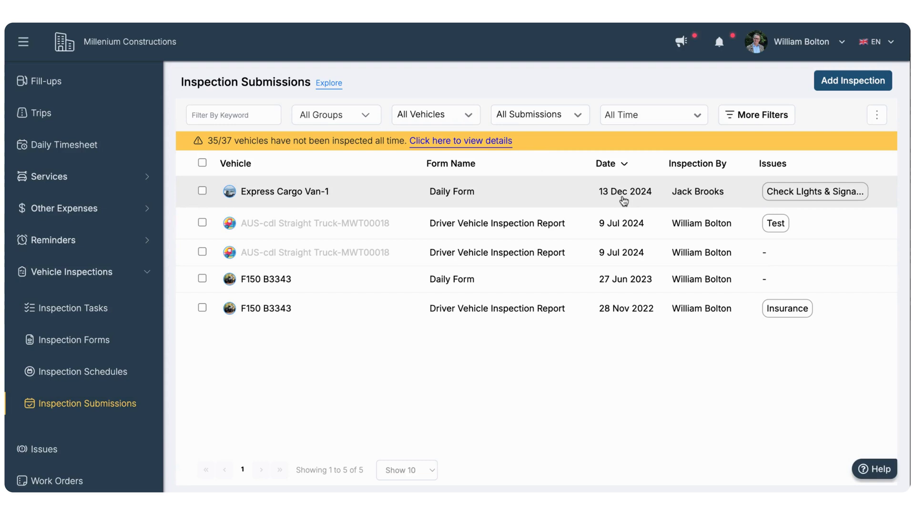
{"action": "left_click", "coordinate": [623, 200]}
{"action": "scroll", "coordinate": [765, 372], "scroll_direction": "down", "scroll_amount": 3}
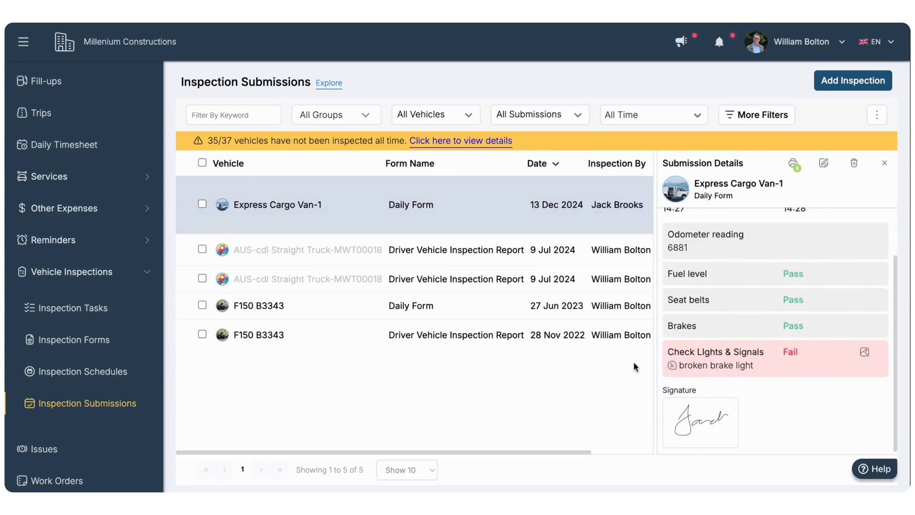
{"action": "scroll", "coordinate": [81, 374], "scroll_direction": "down", "scroll_amount": 3}
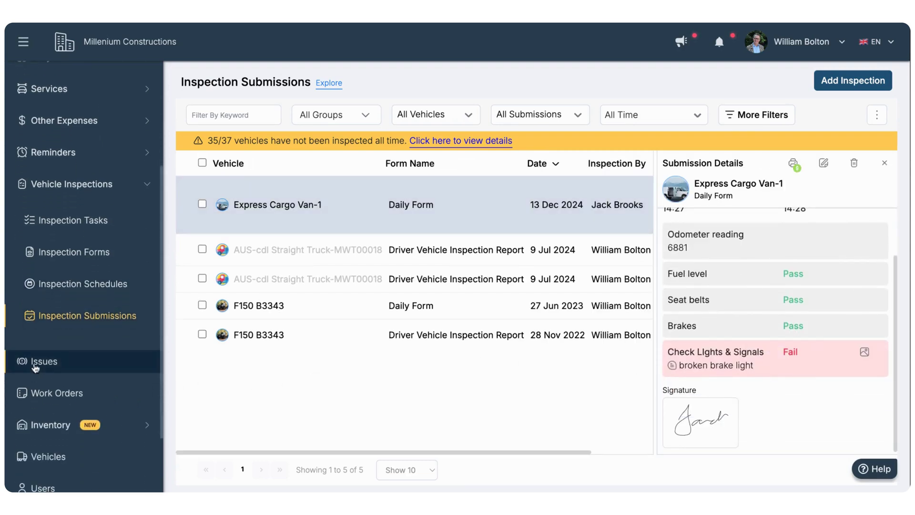
Open the Check LIghts & Signals issue for Express Cargo Van-1 from the Issues list
{"action": "left_click", "coordinate": [34, 363]}
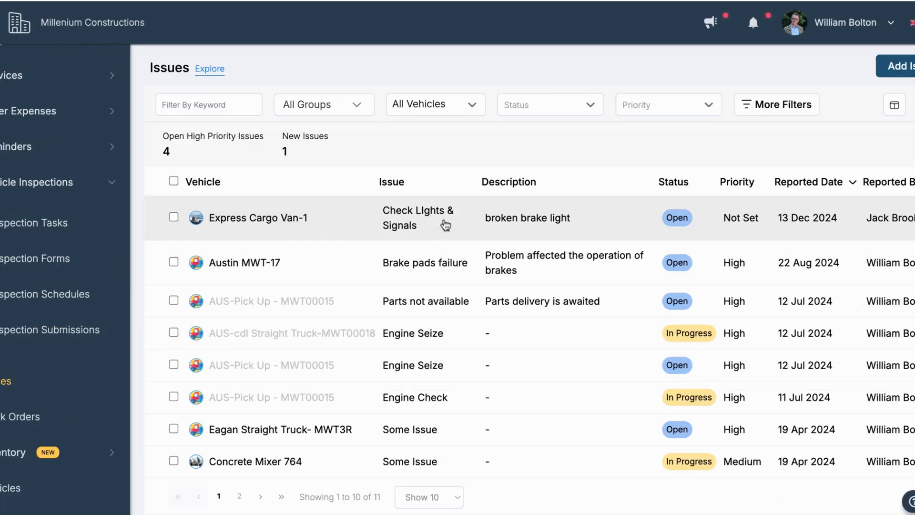
{"action": "left_click", "coordinate": [445, 225]}
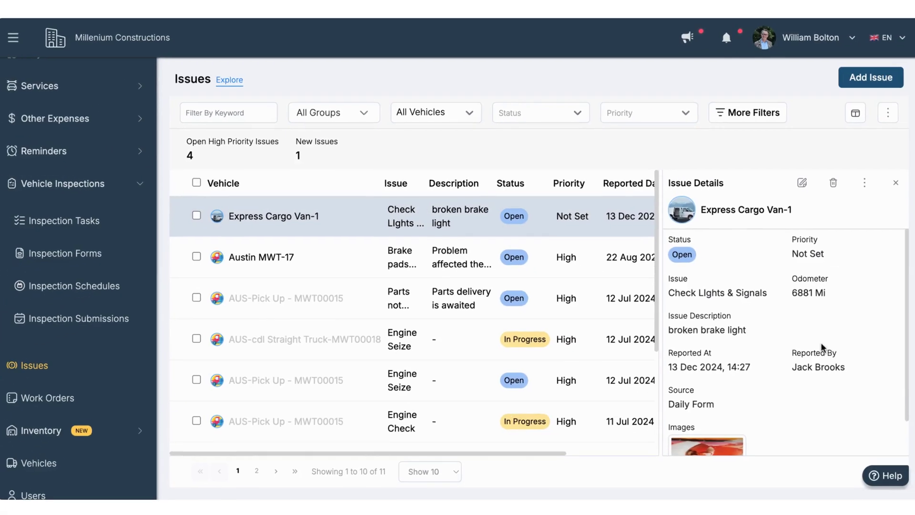
{"action": "scroll", "coordinate": [821, 347], "scroll_direction": "down", "scroll_amount": 2}
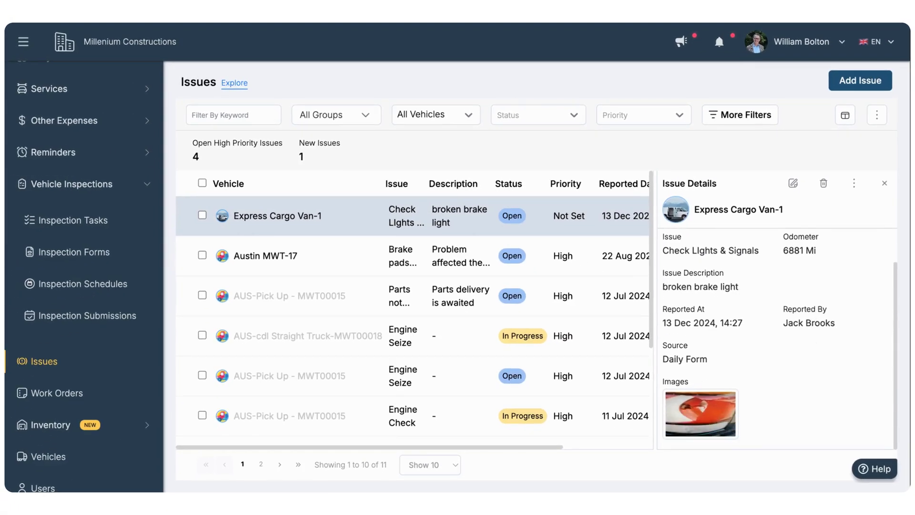